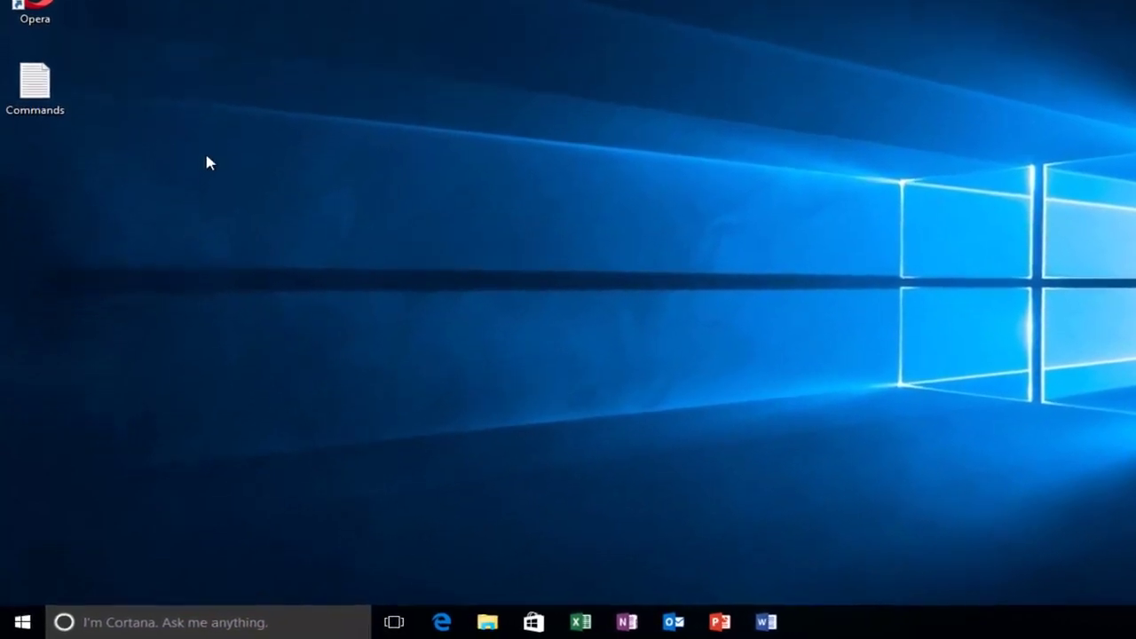
- Open Computer Management and display the Services list under Services and Applications
right_click(23, 626)
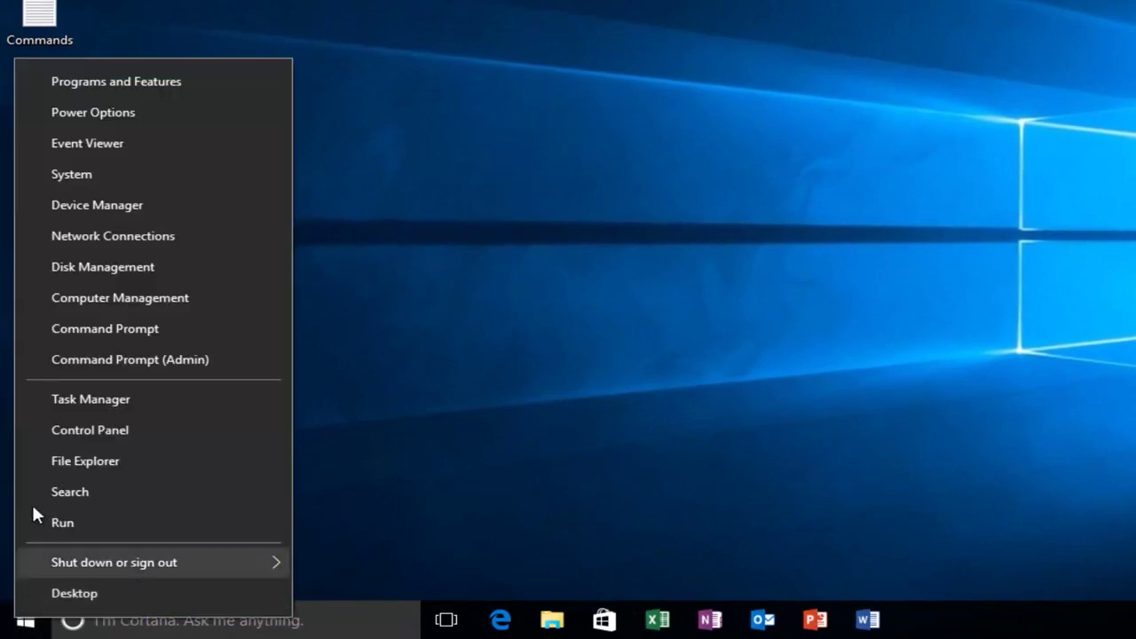
click(129, 299)
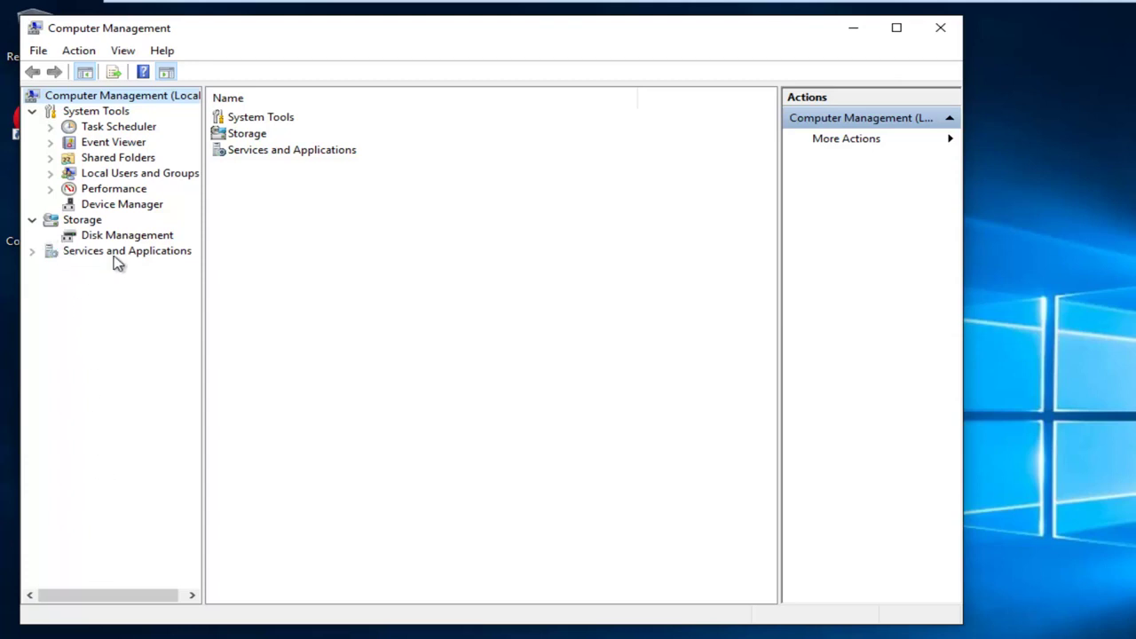
click(33, 253)
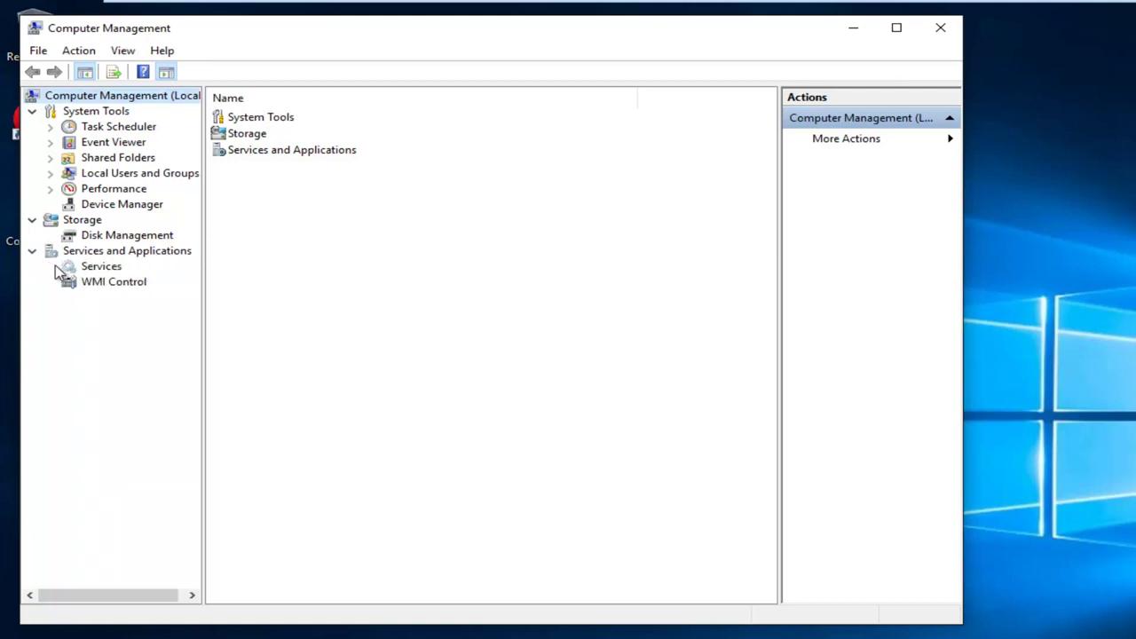
click(96, 267)
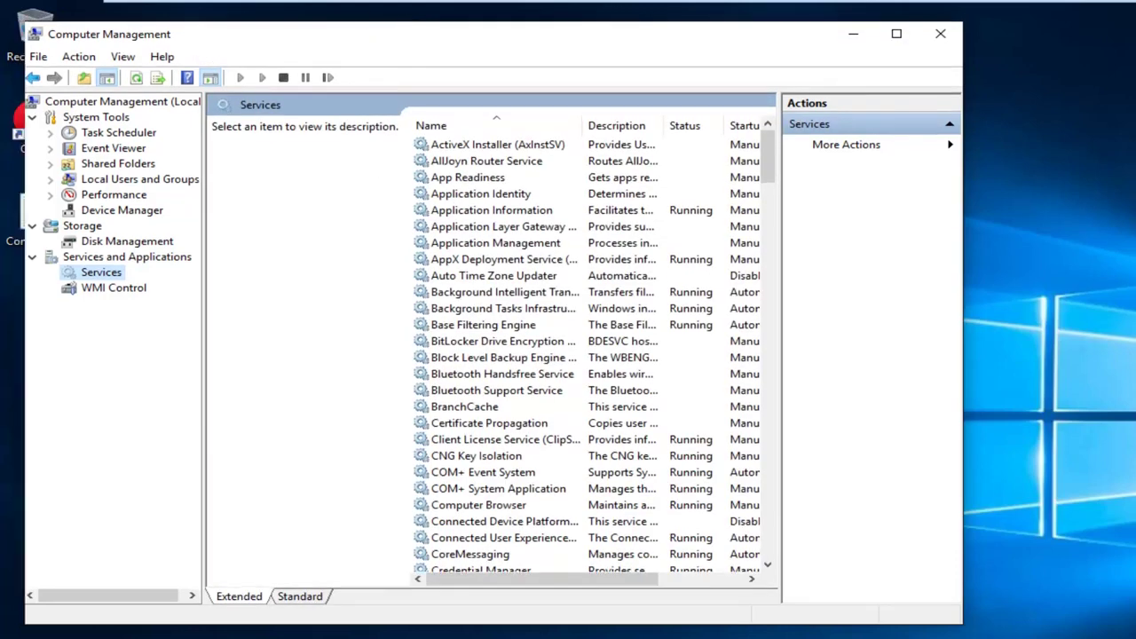
drag(388, 23, 553, 34)
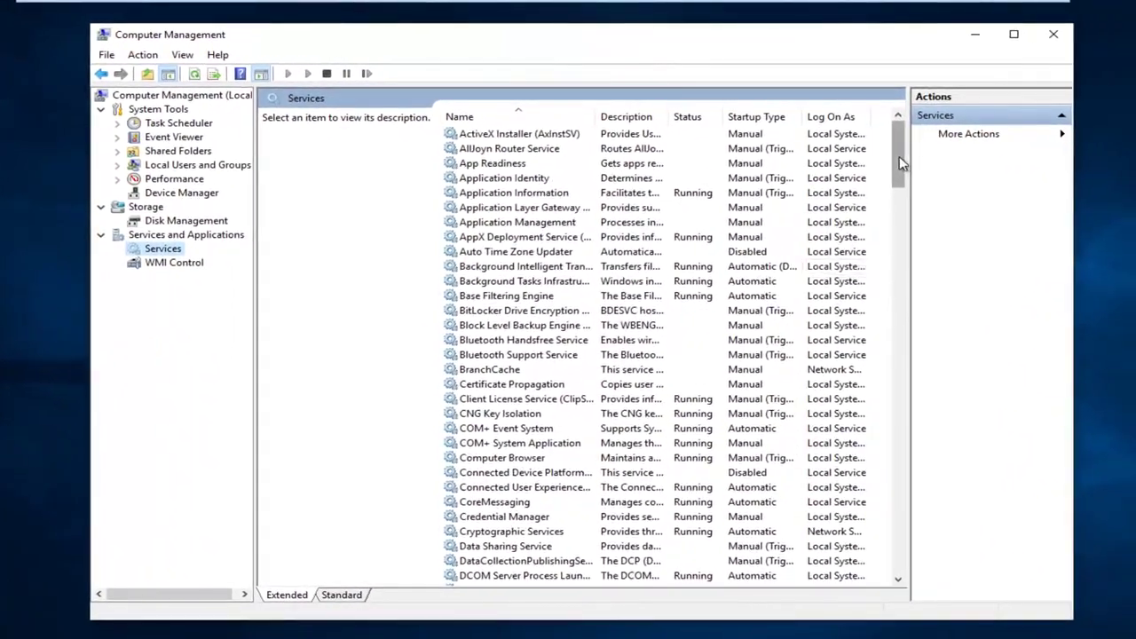
- Find the Windows Firewall service in the list and open its properties
drag(937, 160, 938, 527)
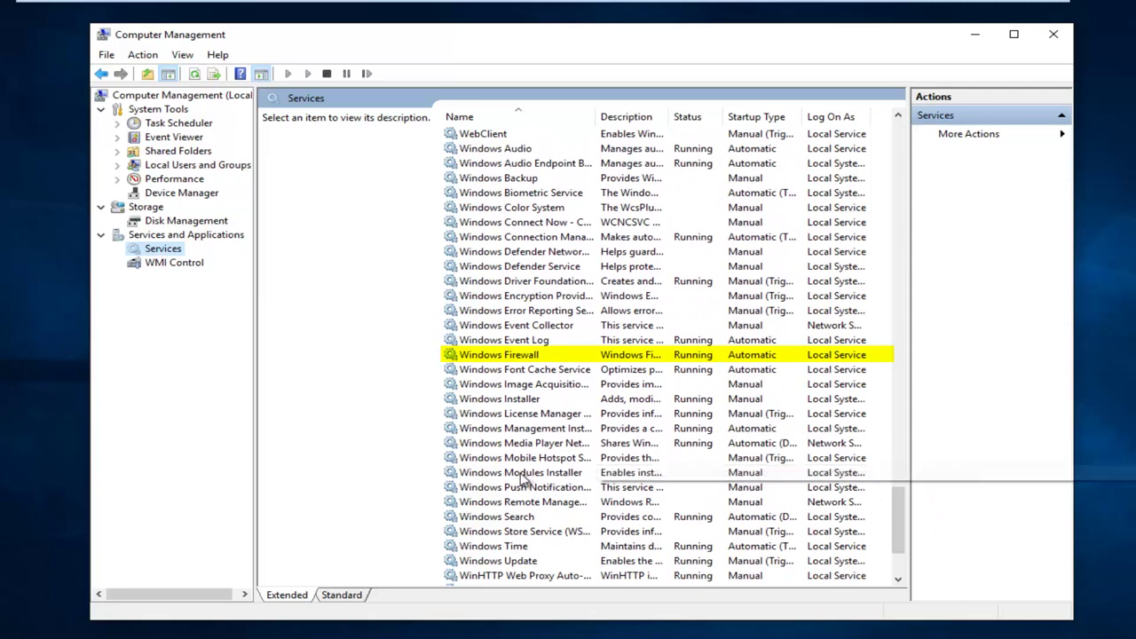
scroll(514, 532, down, 1)
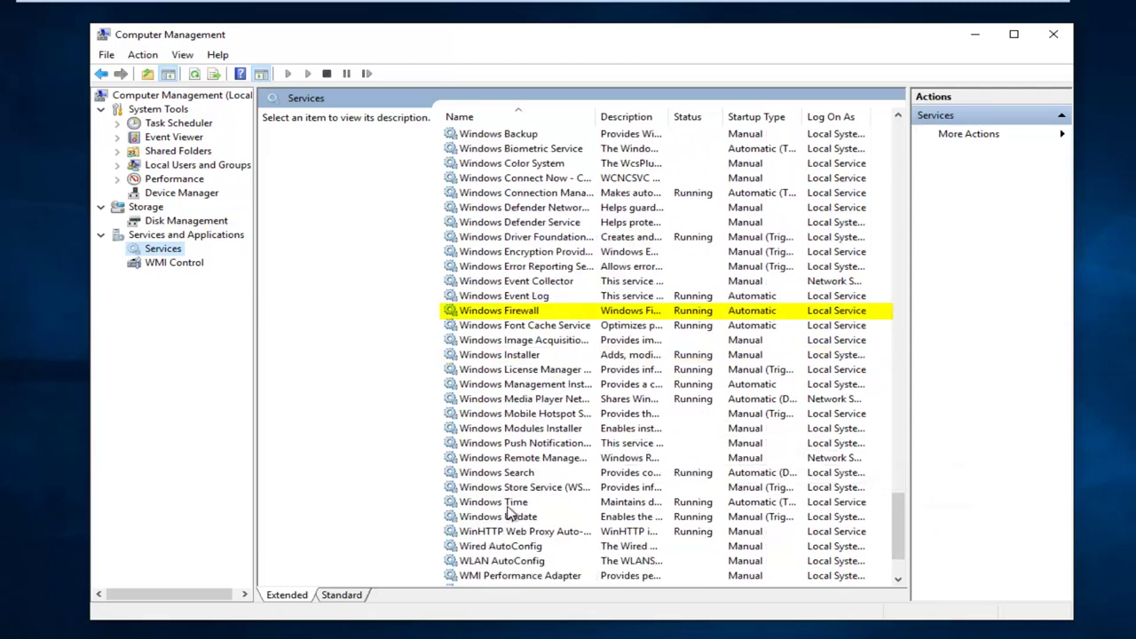
click(503, 312)
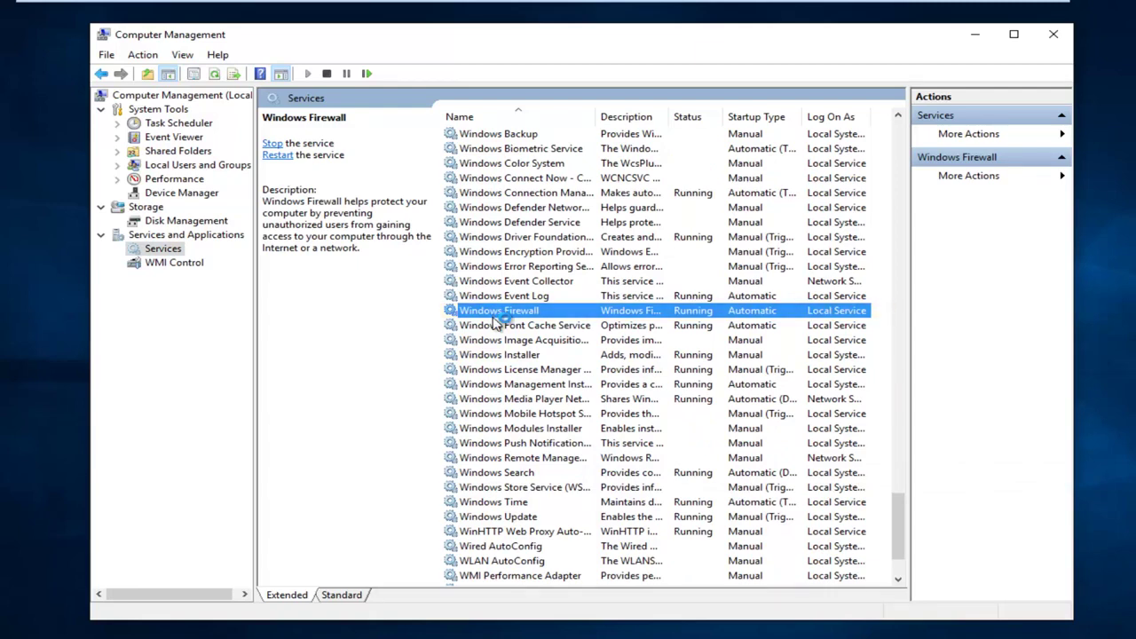
right_click(500, 320)
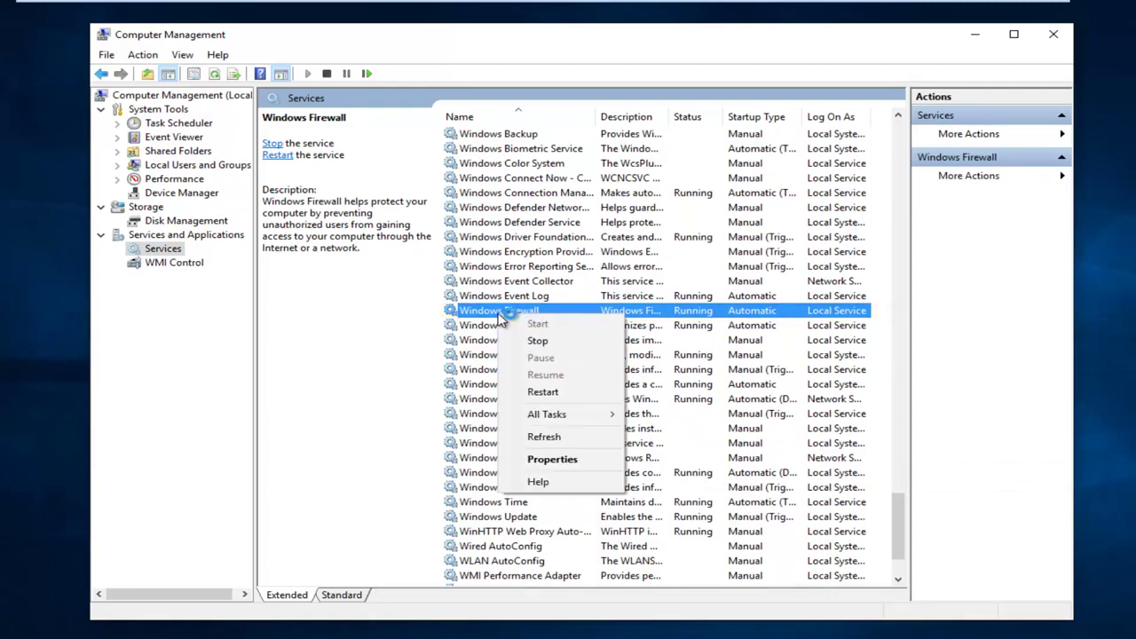
click(550, 460)
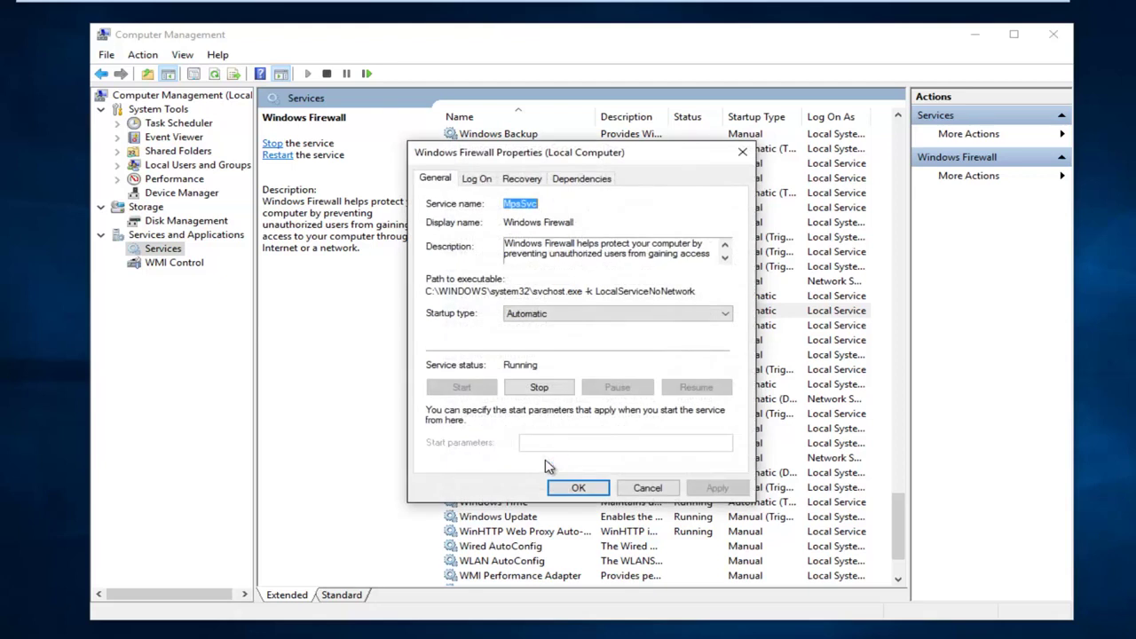
- Set the Windows Firewall startup type to Automatic, apply the setting, and close Computer Management
click(547, 316)
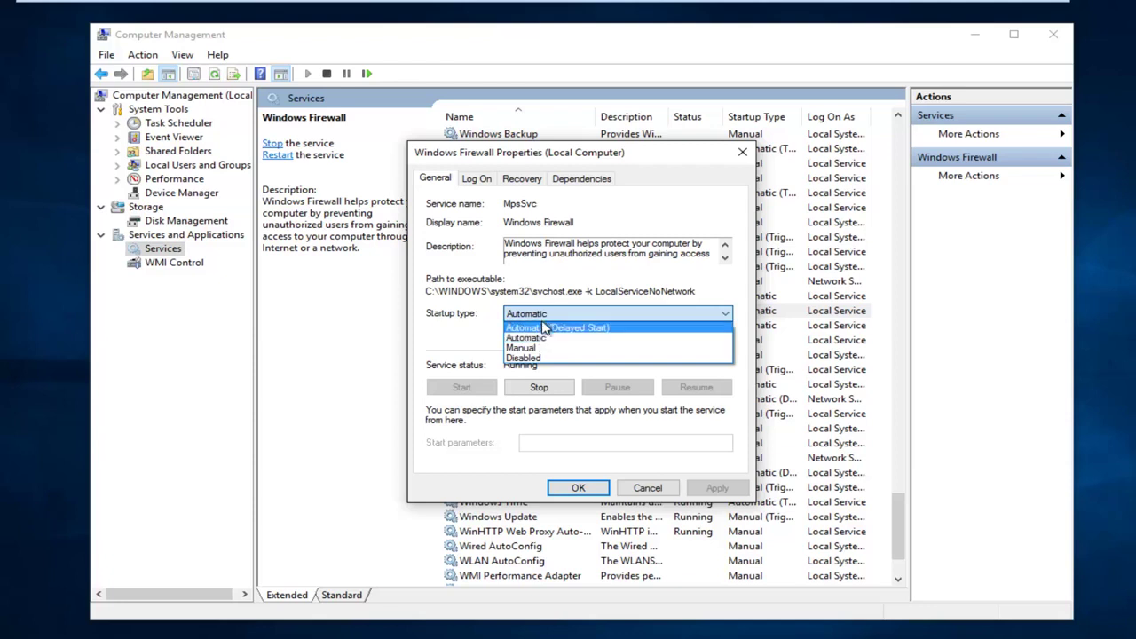
click(529, 348)
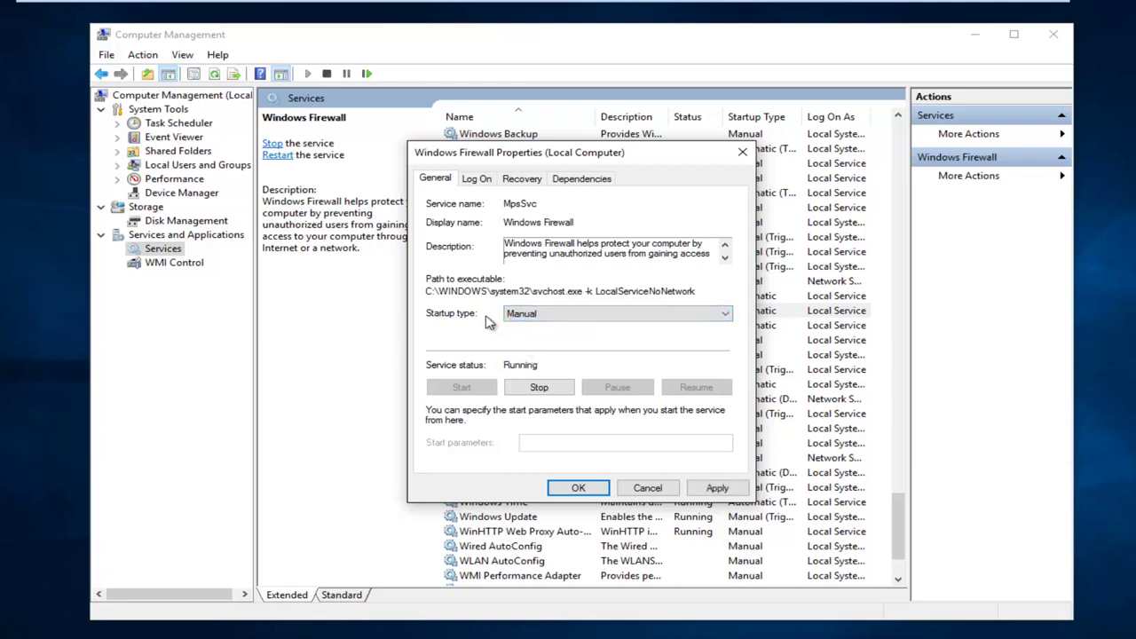
click(533, 316)
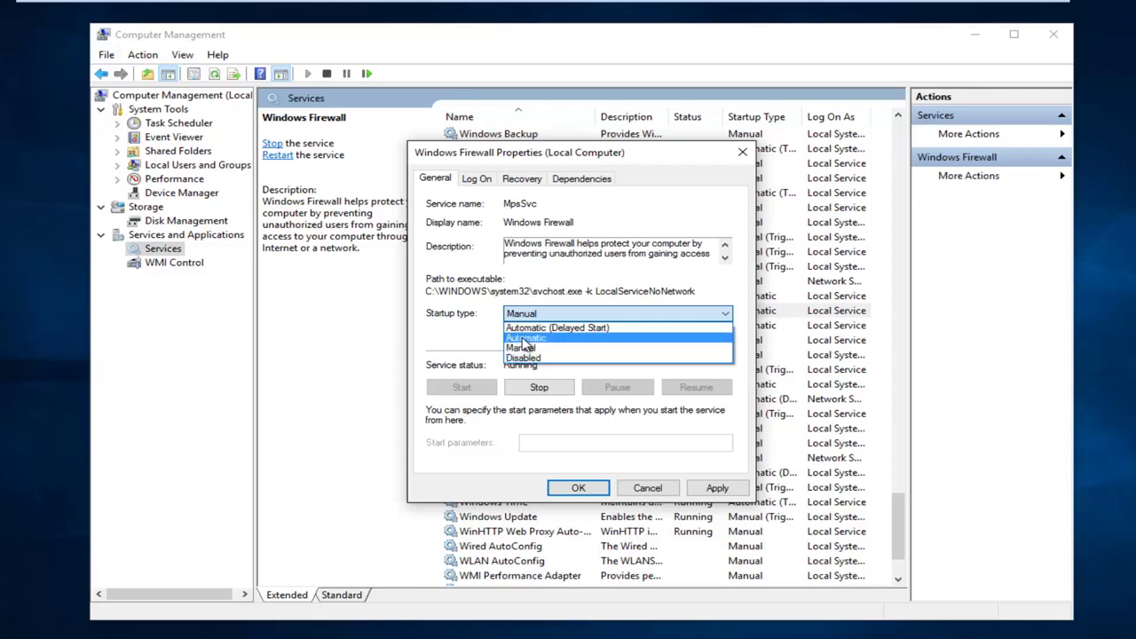
click(522, 338)
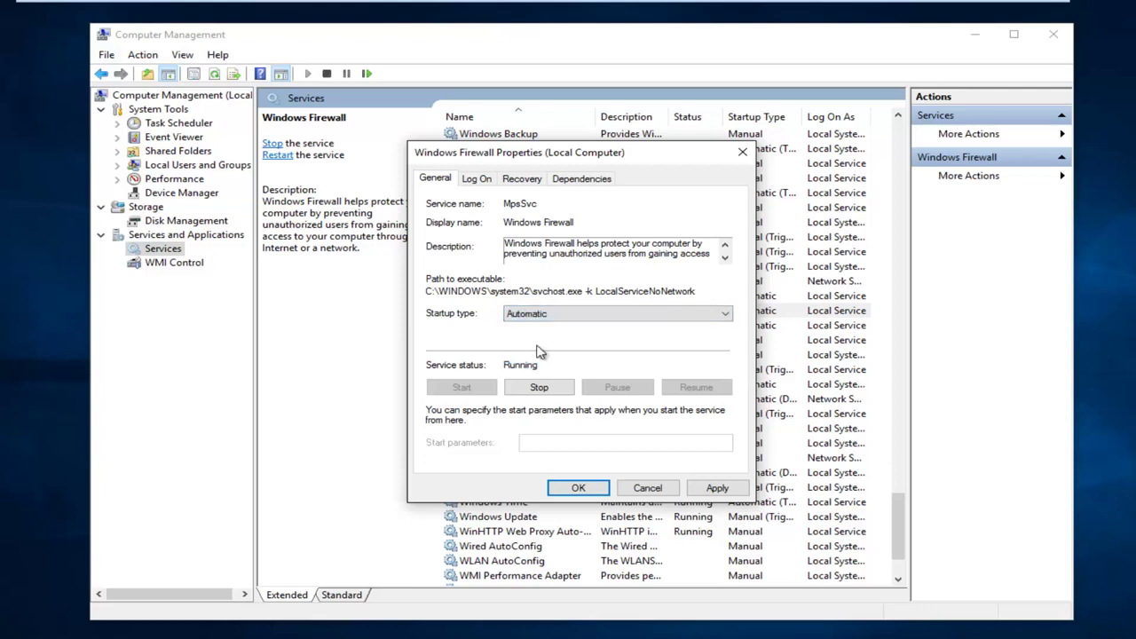
click(715, 484)
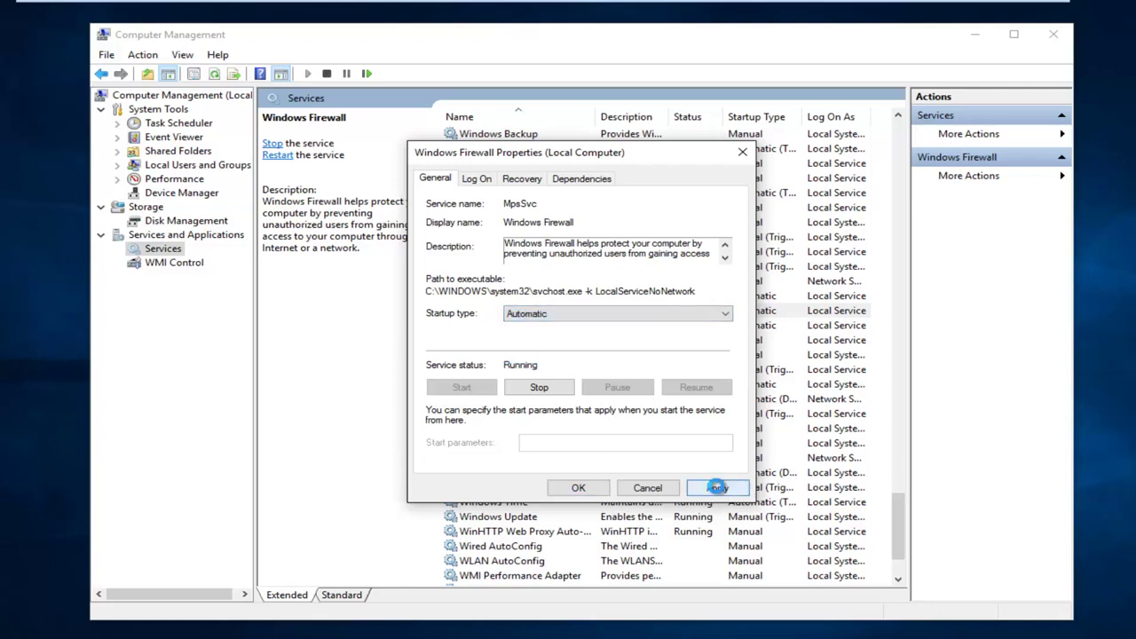
click(578, 487)
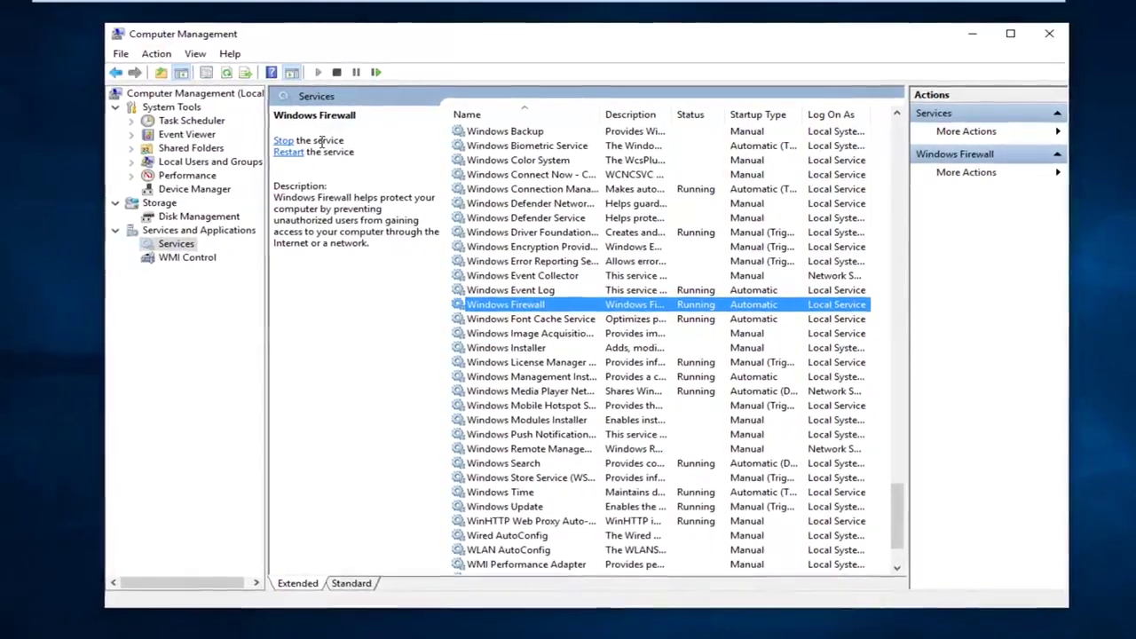
click(1042, 36)
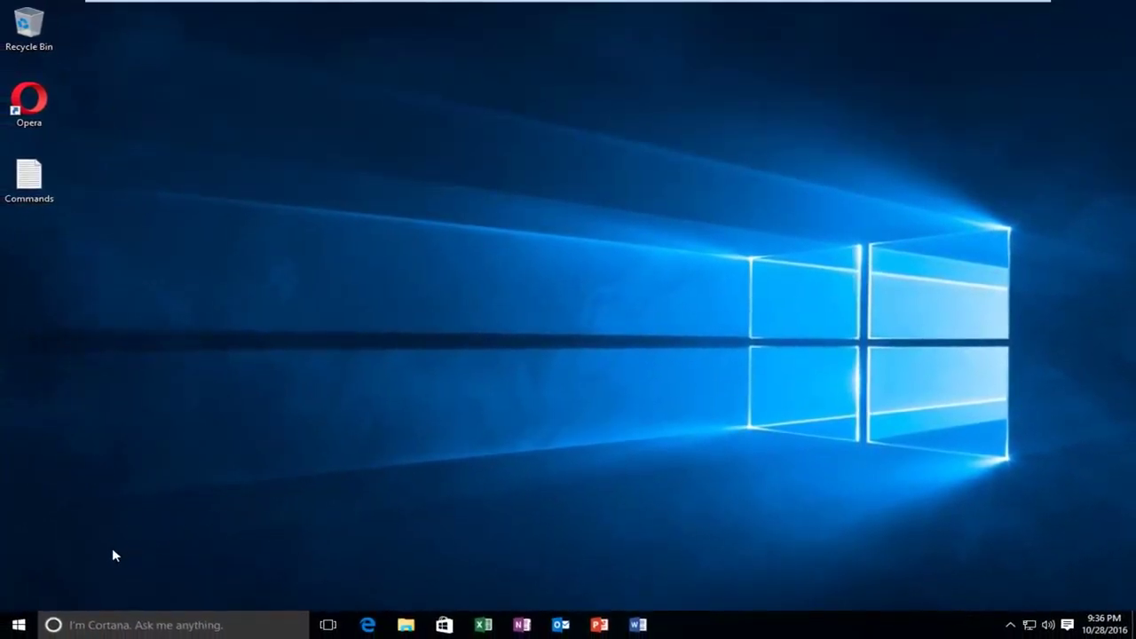
- Open Command Prompt as administrator, allow it to make changes, and start powershell in it
right_click(8, 628)
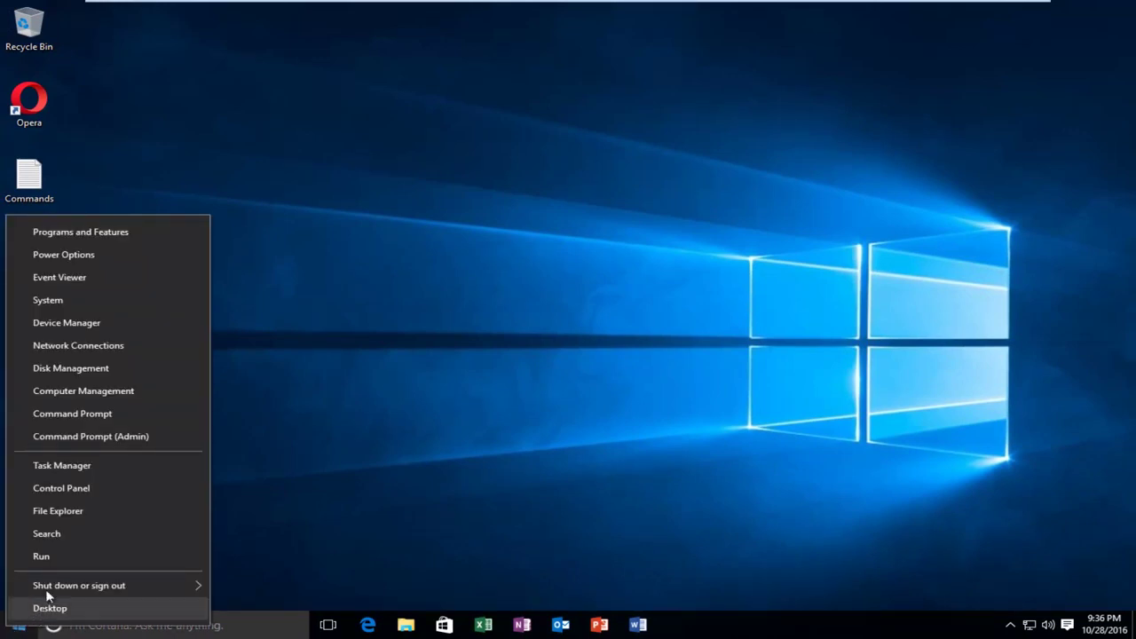
click(105, 436)
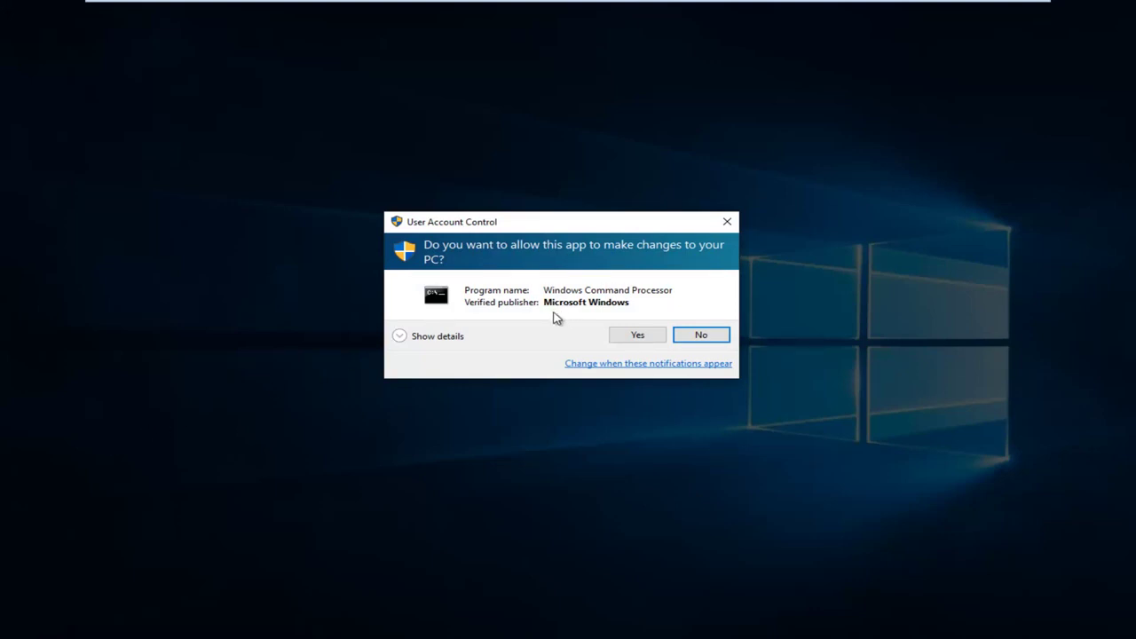
click(636, 336)
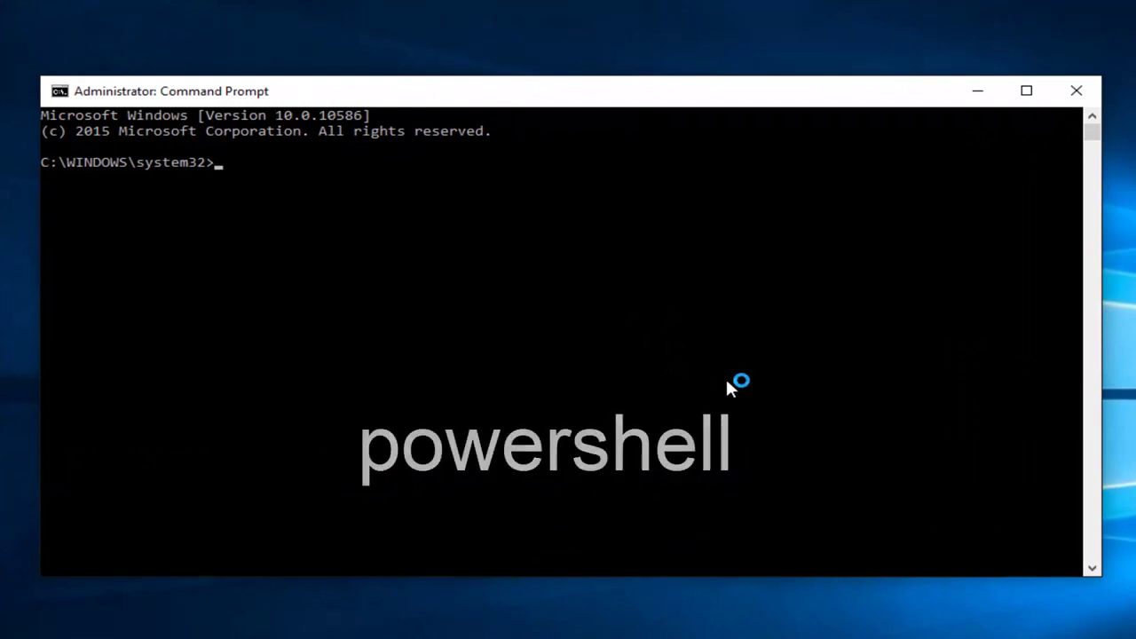
text(powershe)
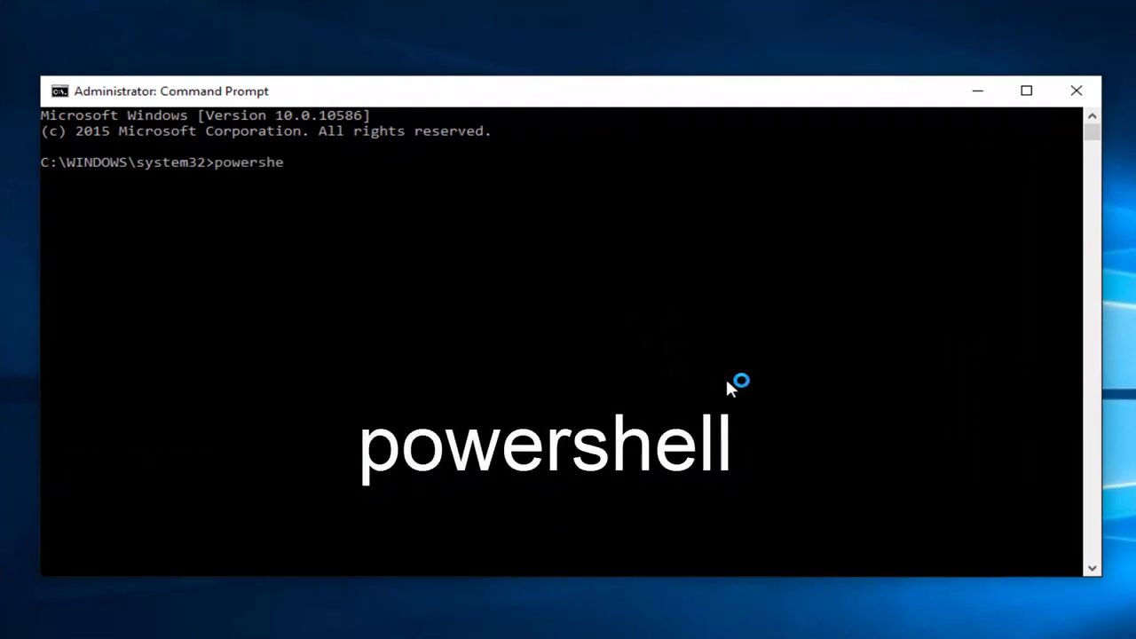
text(ll)
key(Return)
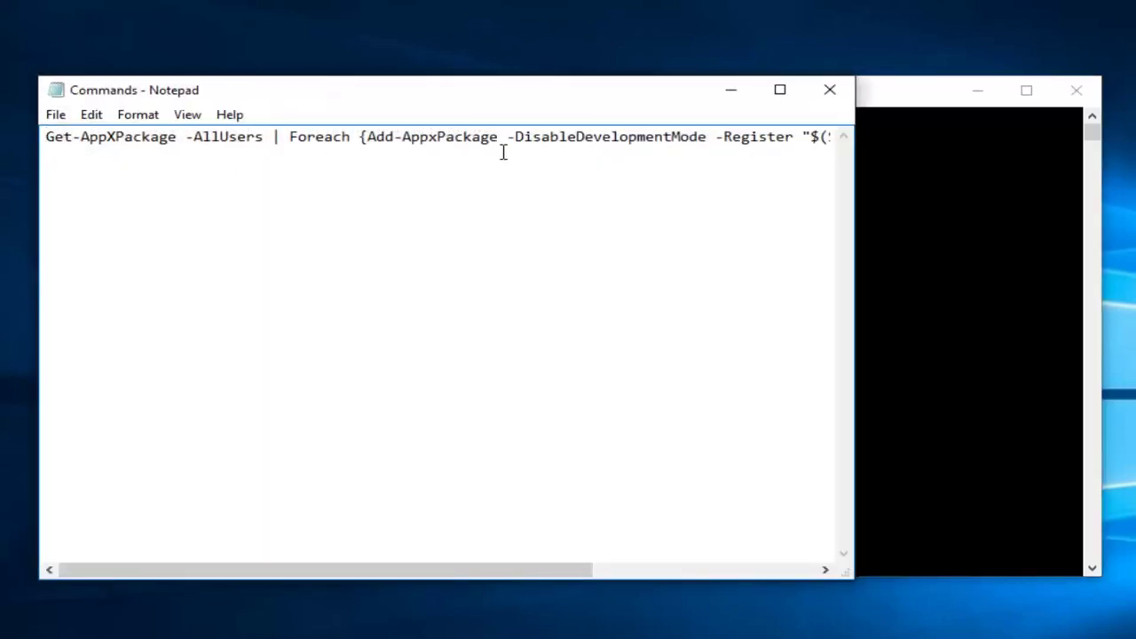
- Copy the full command from the Commands text file into PowerShell: Get-AppXPackage -AllUsers | Foreach {Add-AppxPackage -DisableDevelopmentMode -Register "$($_.InstallLocation)\AppXManifest.xml"}
double_click(593, 135)
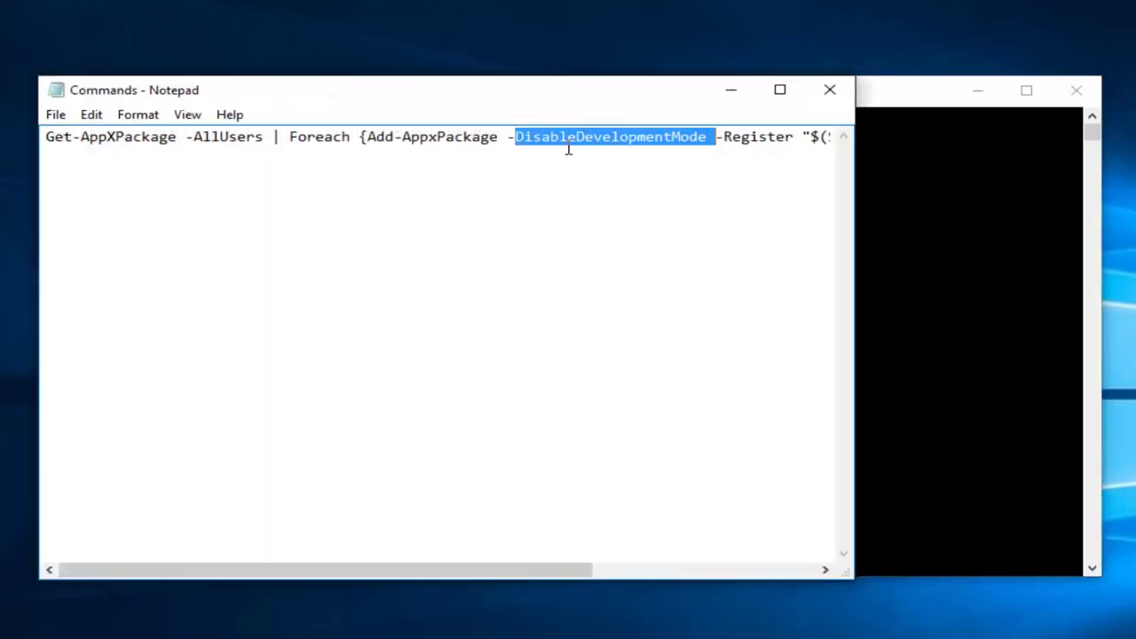
key(ctrl+a)
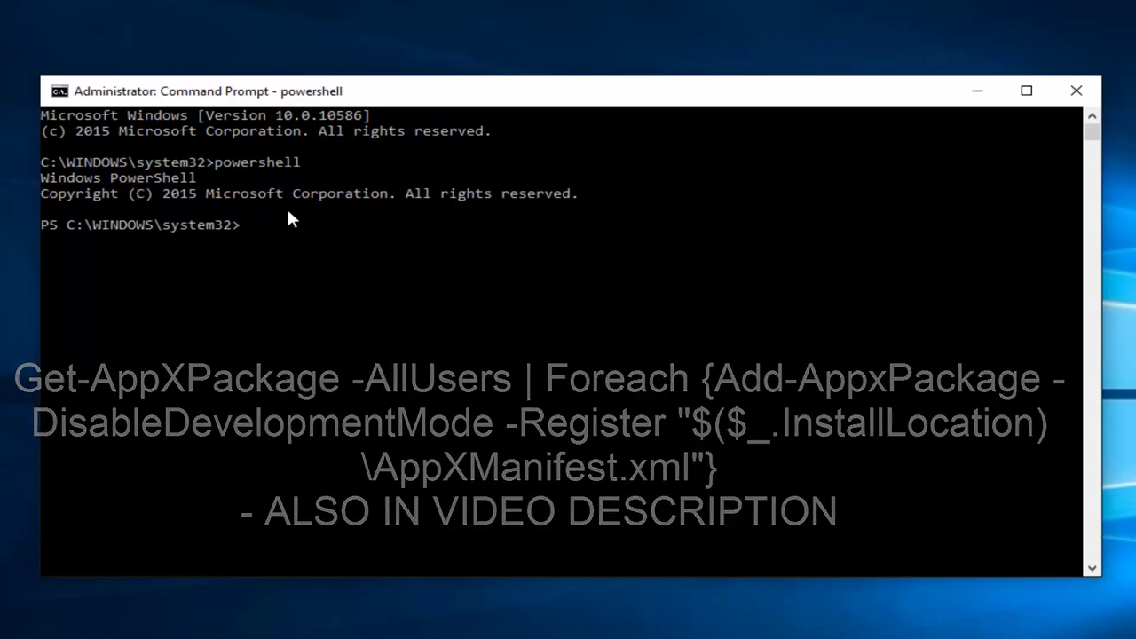
text(Get-AppXPackage -AllUsers | Foreach {Add-AppxPackage -DisableDevelopmentMode -Register "$($_.InstallLocation)\AppXManifest.xml"})
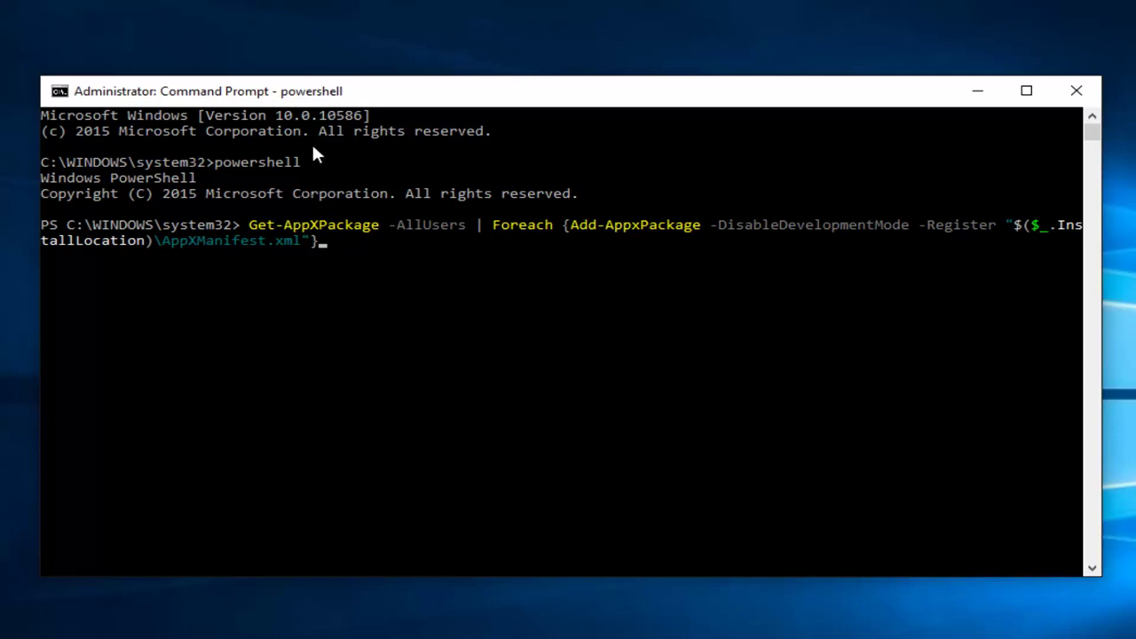
right_click(342, 95)
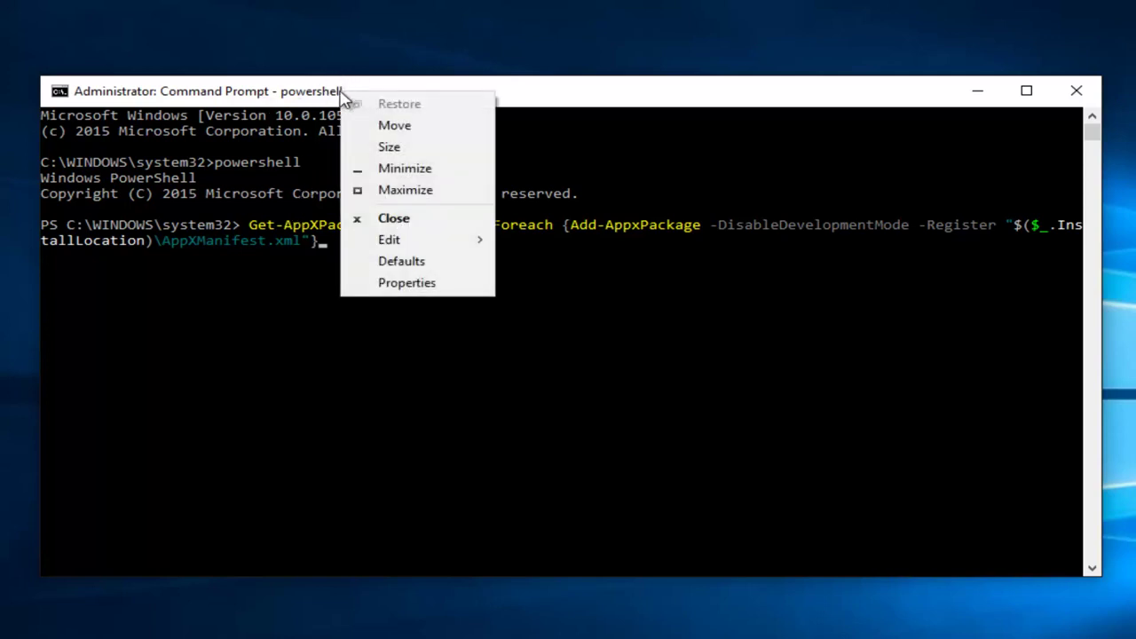
mouse_move(393, 244)
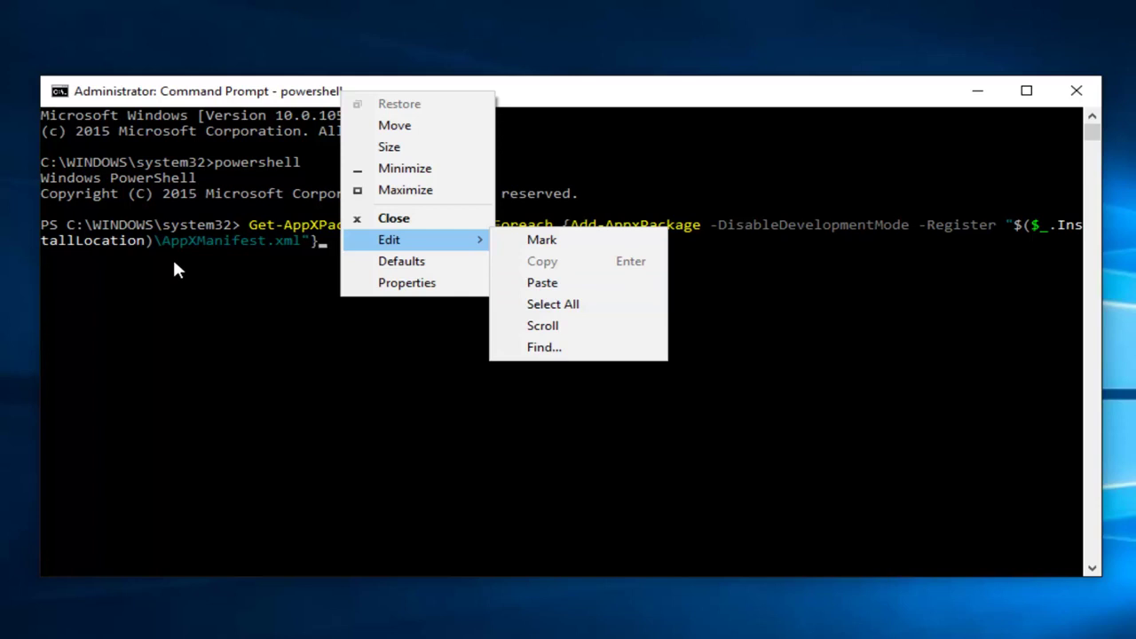
key(m)
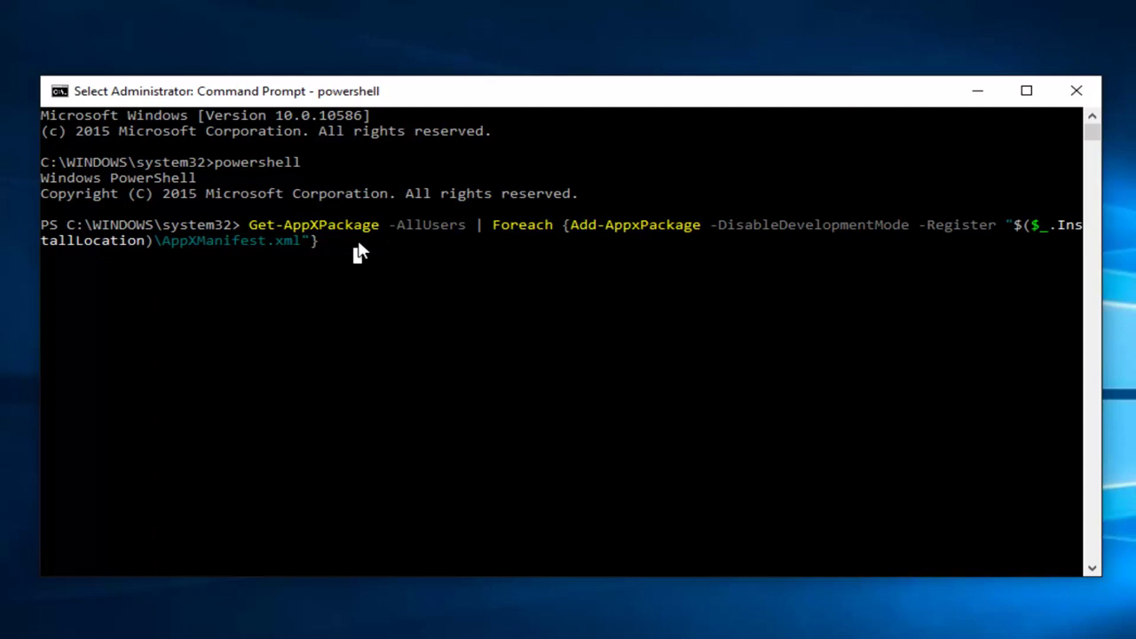
key(Escape)
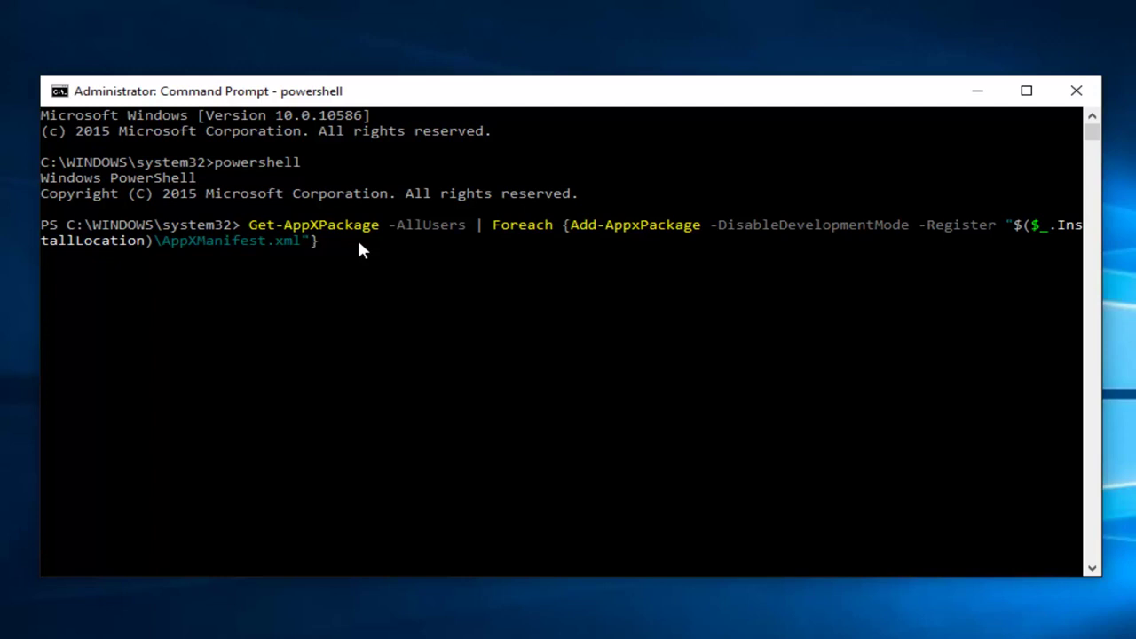
- Run the pasted Get-AppXPackage command to re-register the Windows apps for all users
key(Return)
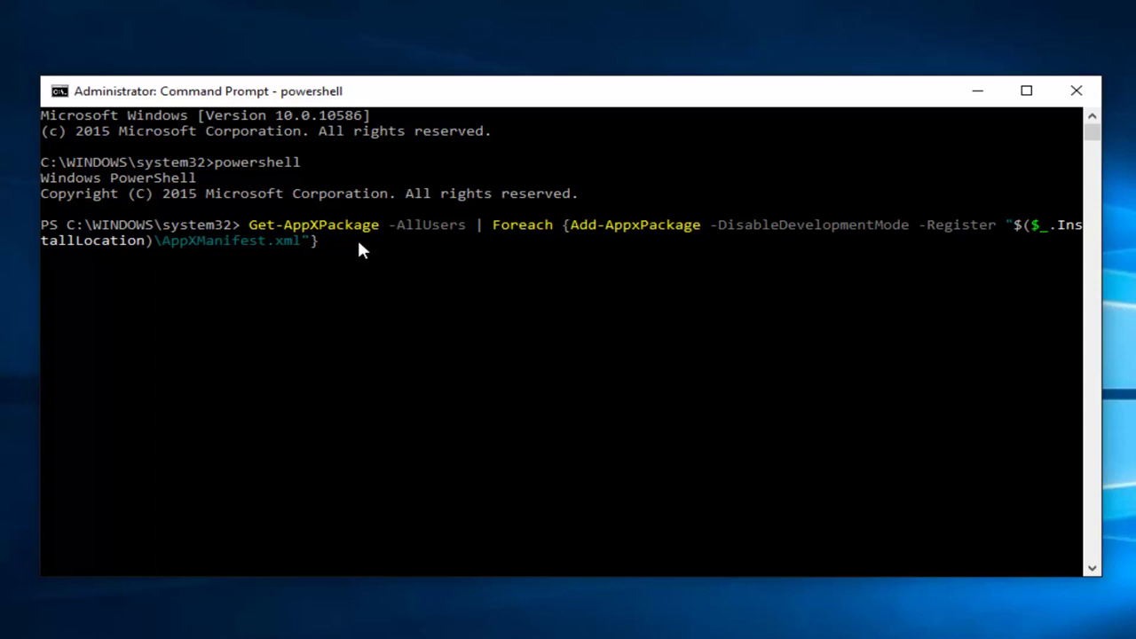